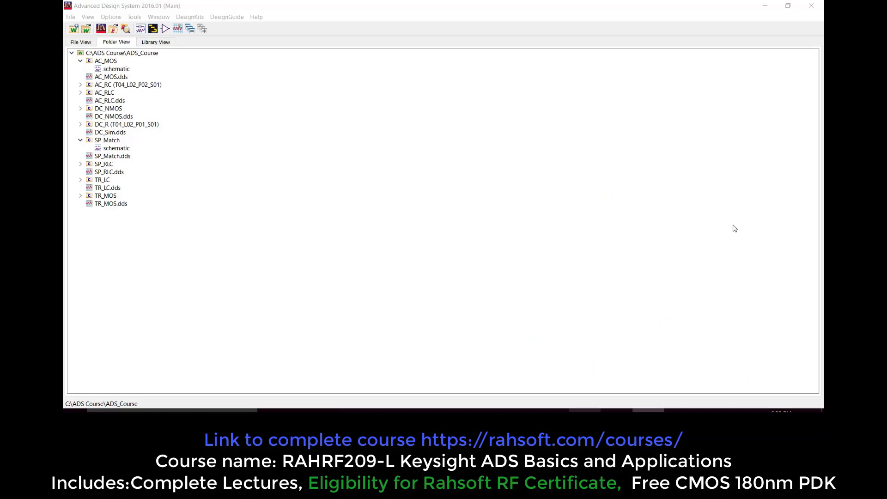
# Create a new empty schematic cell Matching_1 in ADS_Course_lib
pyautogui.click(140, 30)
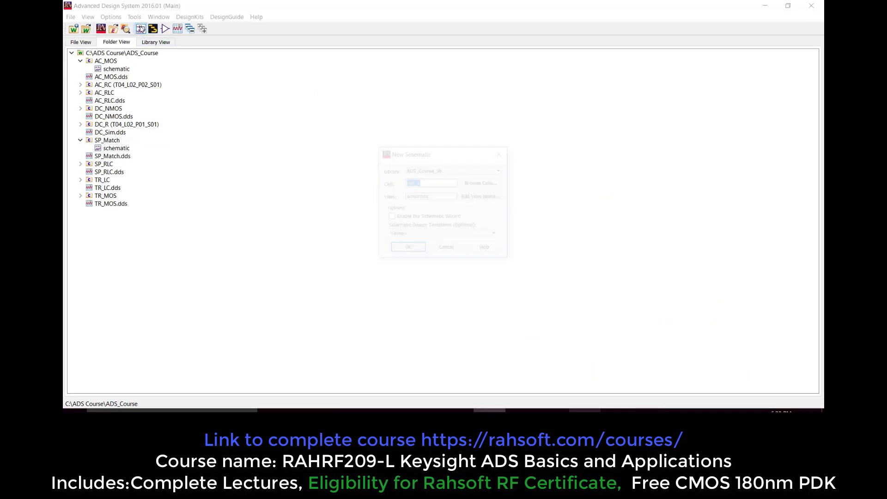
pyautogui.write('Matching')
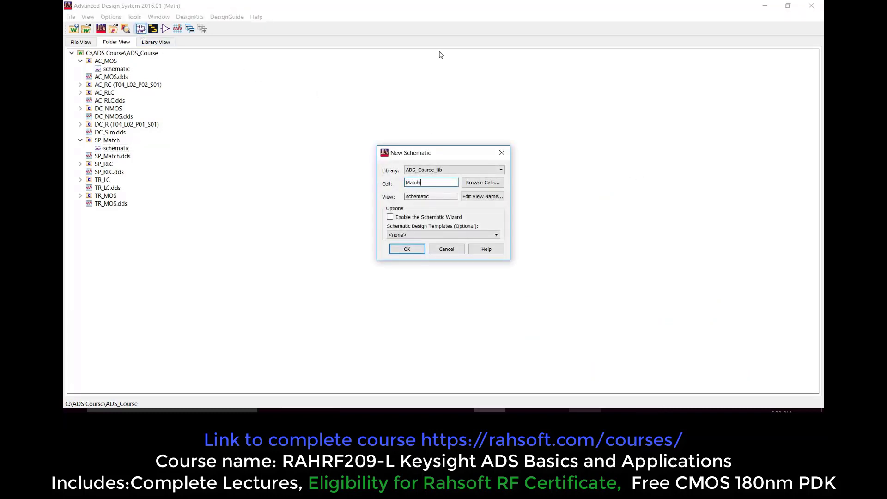
pyautogui.click(405, 249)
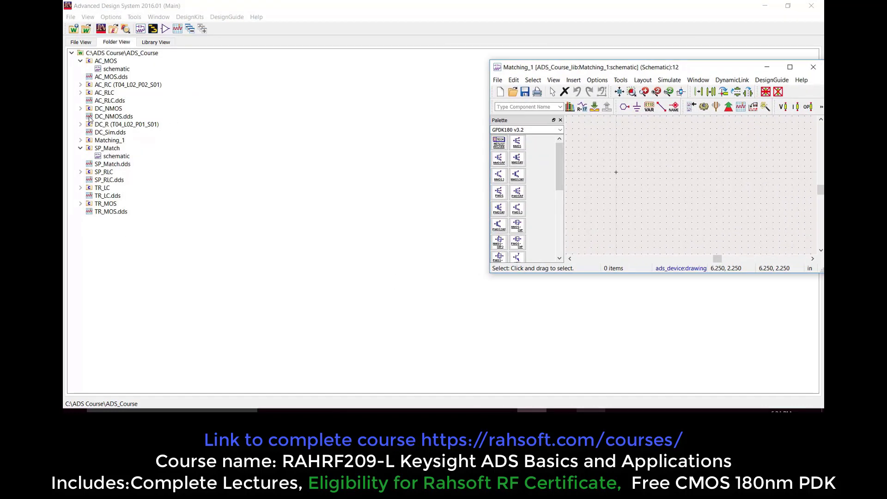
# Open the SP_Match schematic and arrange it beside the Matching_1 window
pyautogui.click(81, 172)
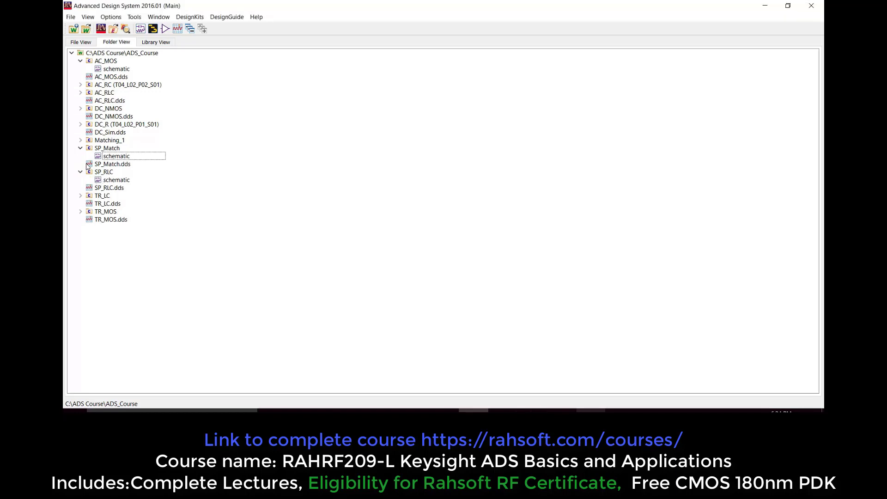
pyautogui.doubleClick(105, 156)
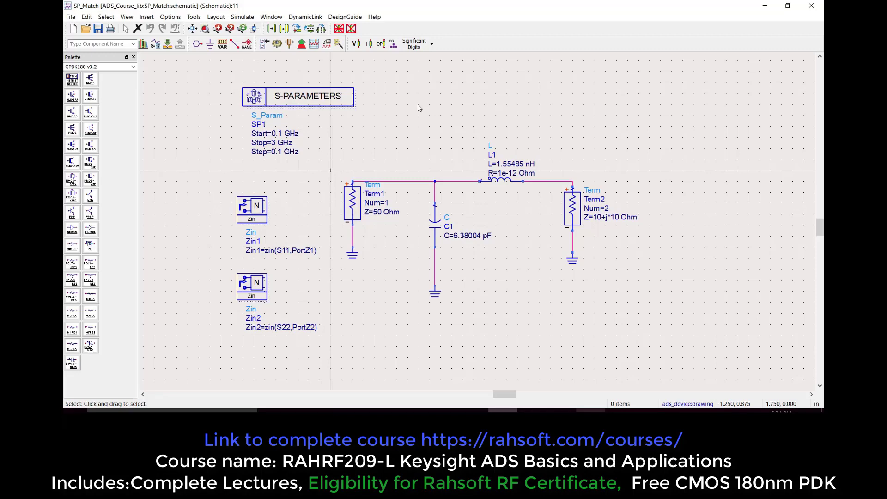
pyautogui.click(788, 5)
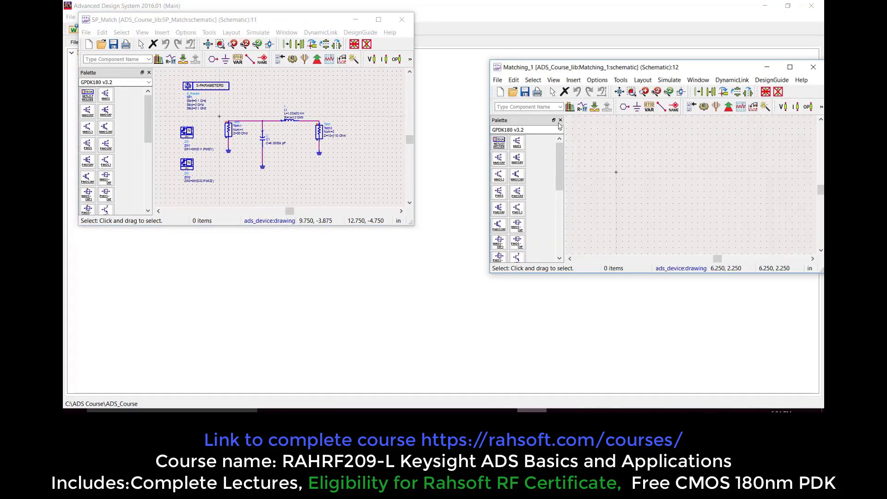
pyautogui.moveTo(558, 68); pyautogui.dragTo(518, 49)
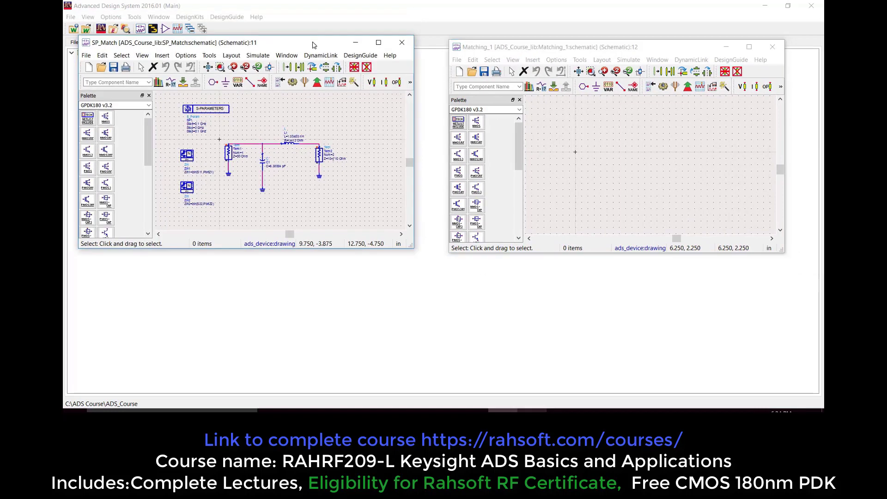
pyautogui.moveTo(307, 20); pyautogui.dragTo(307, 42)
# Copy L1 (1.55485 nH), C1 (6.38004 pF) and wires into Matching_1, shown full-screen
pyautogui.click(256, 137)
pyautogui.click(307, 200)
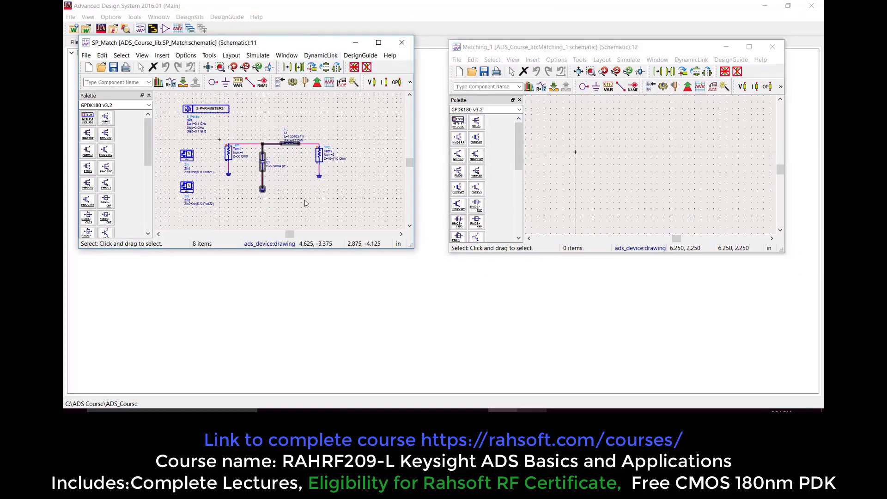
pyautogui.hotkey('ctrl', 'c')
pyautogui.hotkey('ctrl', 'v')
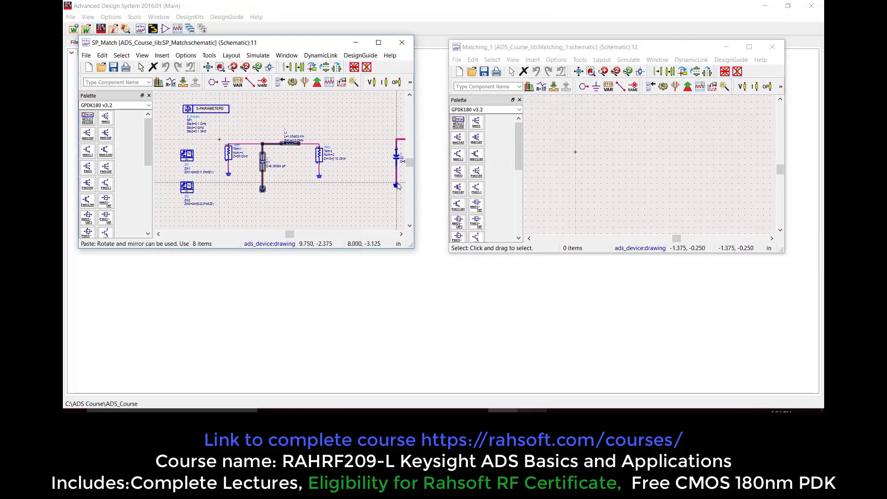
pyautogui.click(622, 167)
pyautogui.hotkey('ctrl', 'v')
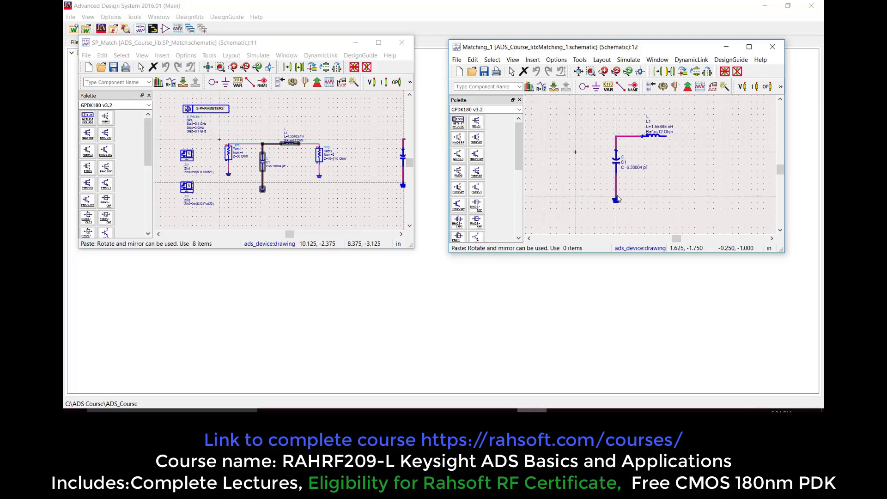
pyautogui.click(616, 157)
pyautogui.click(355, 44)
pyautogui.click(354, 44)
pyautogui.click(749, 46)
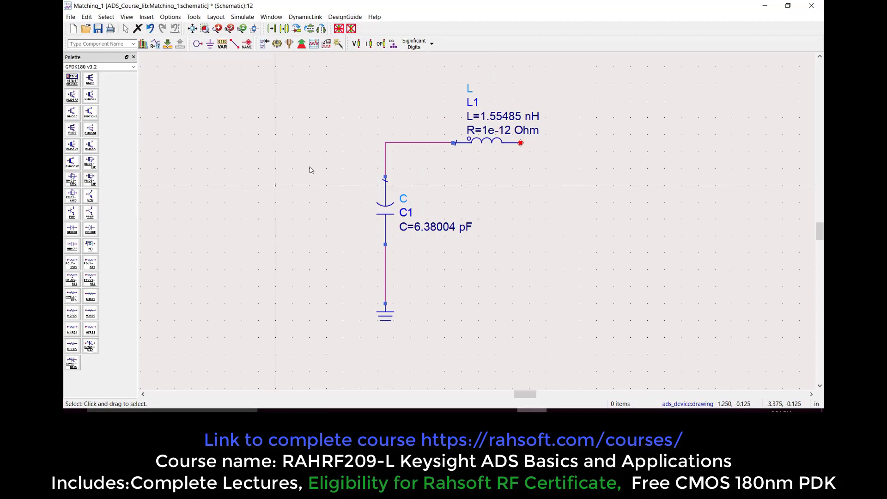
# Place pin P1 left of the network and wire it to the capacitor-inductor junction
pyautogui.scroll(-1, 580, 301)
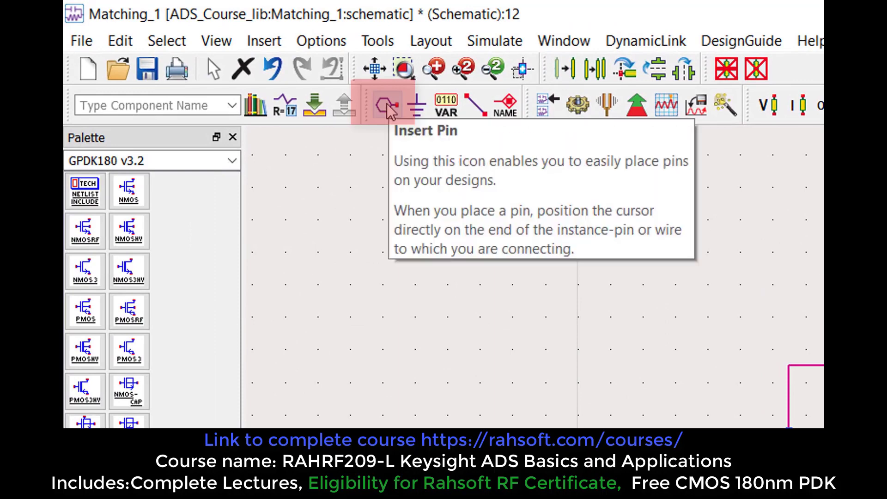
pyautogui.click(391, 110)
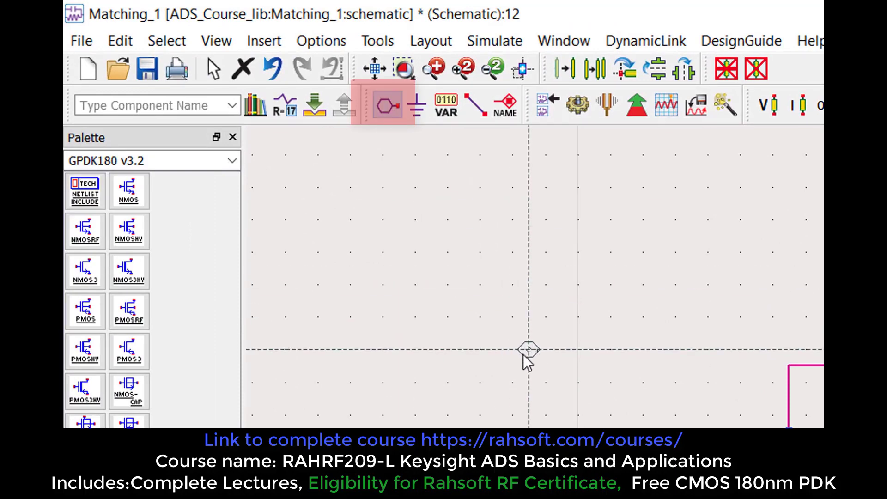
pyautogui.click(561, 366)
pyautogui.click(476, 105)
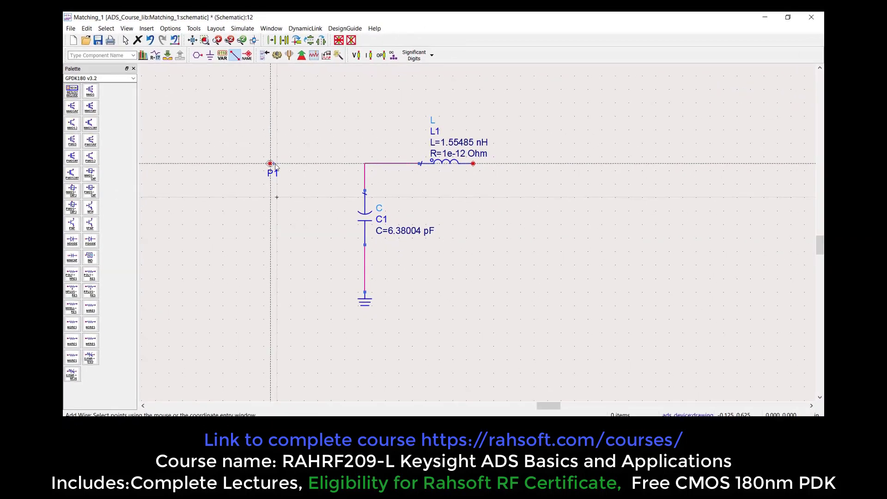
pyautogui.click(271, 164)
pyautogui.click(365, 164)
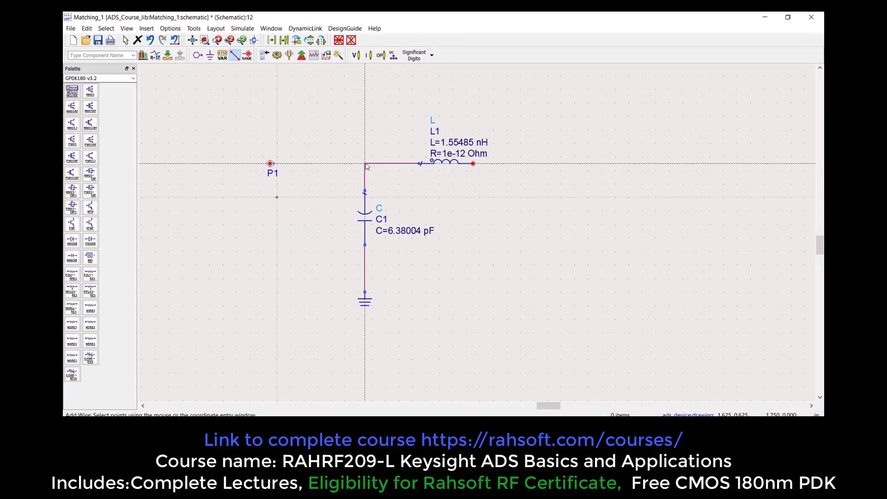
pyautogui.press('Escape')
# Place pin P2, wire it to L1's right end, and save Matching_1
pyautogui.click(198, 55)
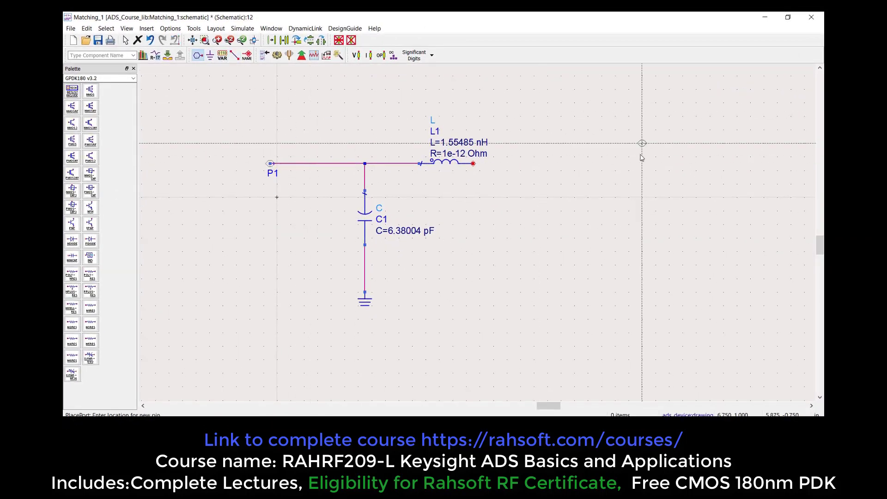
pyautogui.click(527, 163)
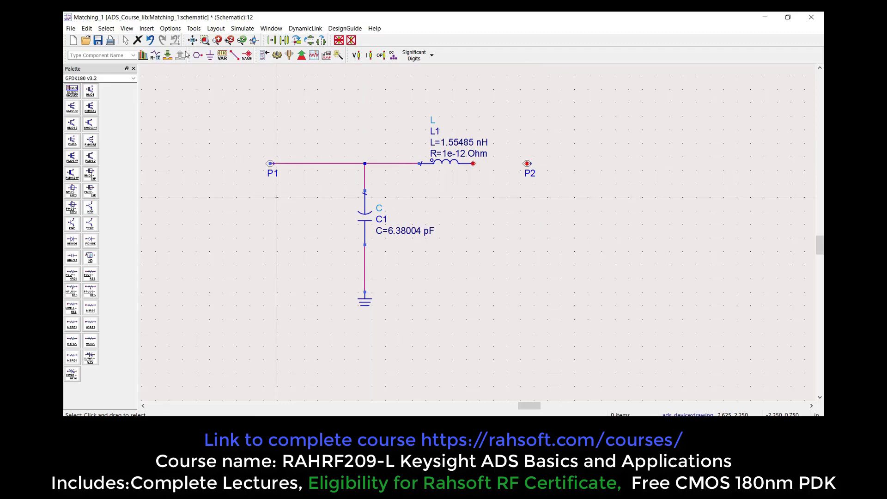
pyautogui.click(235, 55)
pyautogui.click(473, 163)
pyautogui.click(527, 163)
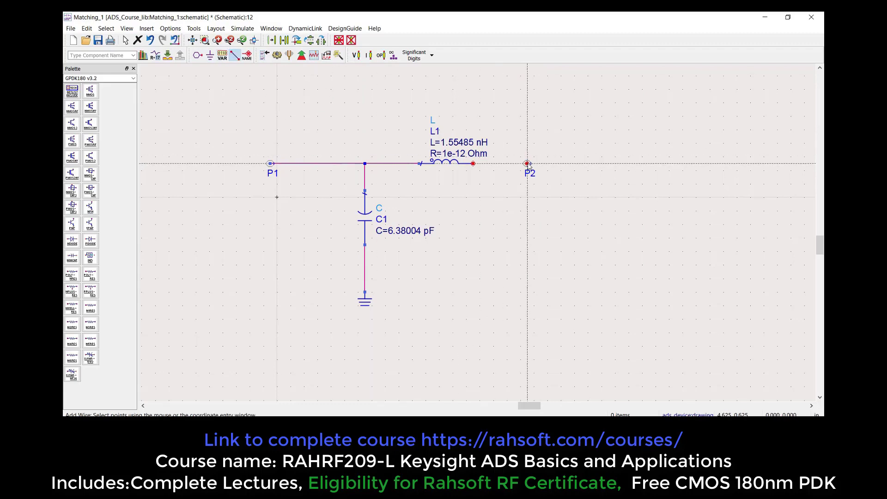
pyautogui.press('Escape')
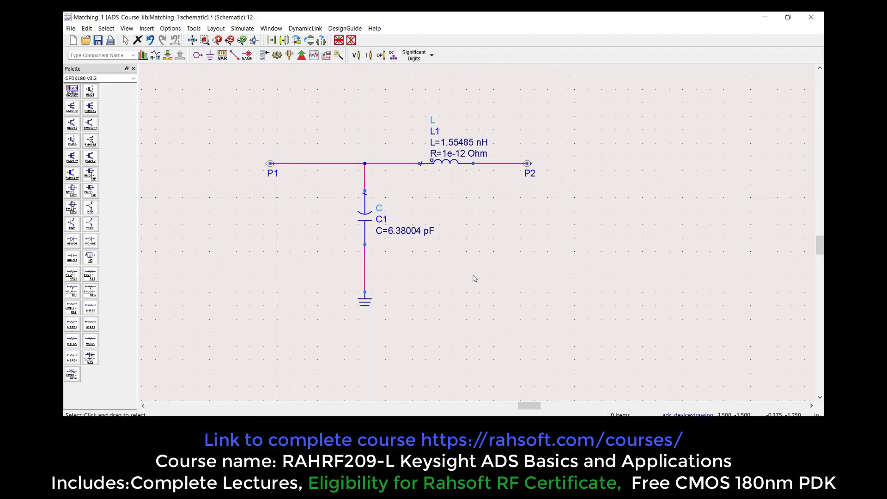
pyautogui.scroll(-2, 475, 234)
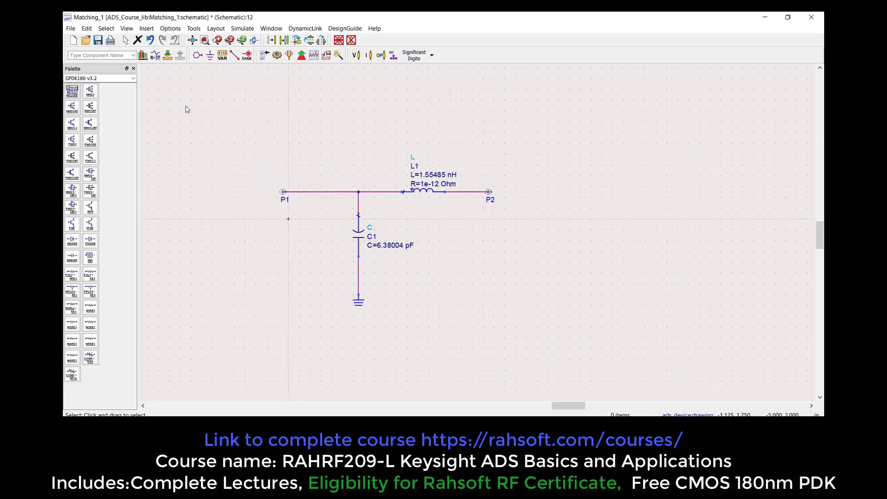
pyautogui.click(97, 40)
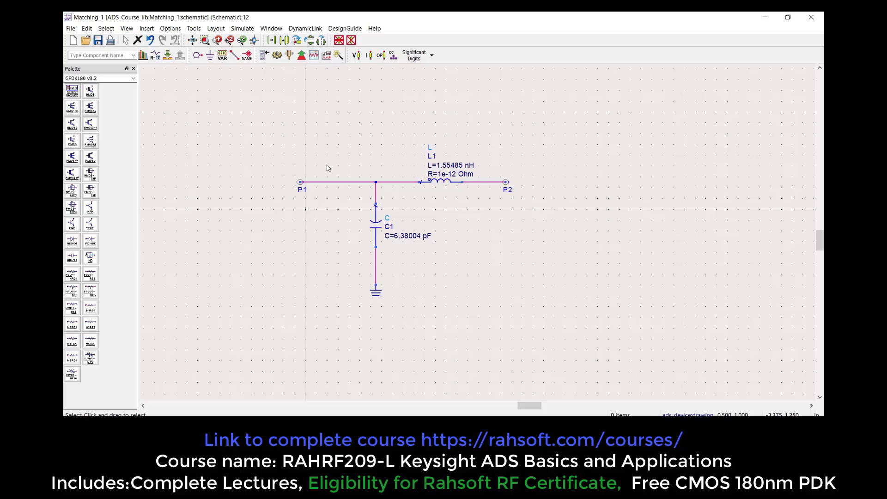
pyautogui.scroll(1, 296, 127)
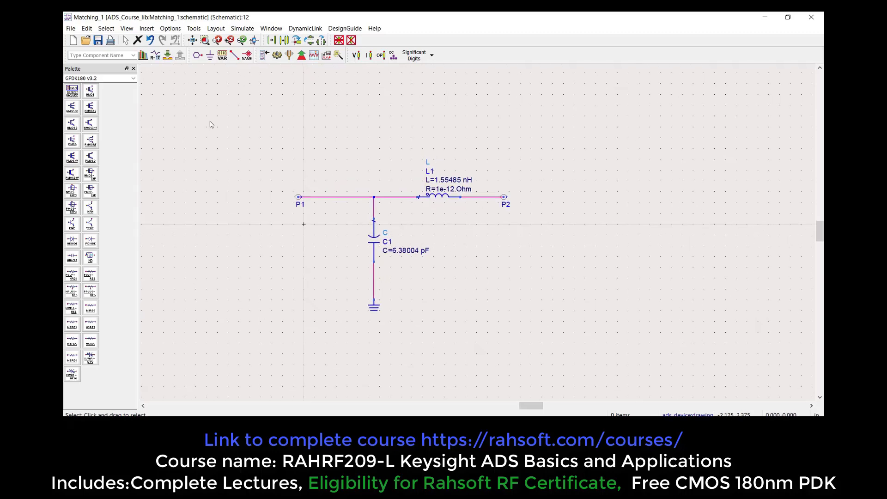
# Create a symbol view for Matching_1, opening the Symbol Generator
pyautogui.click(268, 30)
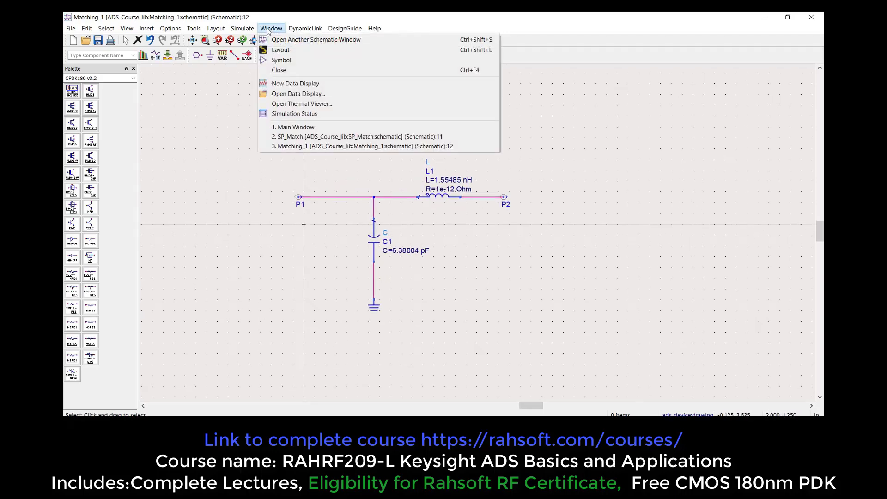
pyautogui.click(282, 60)
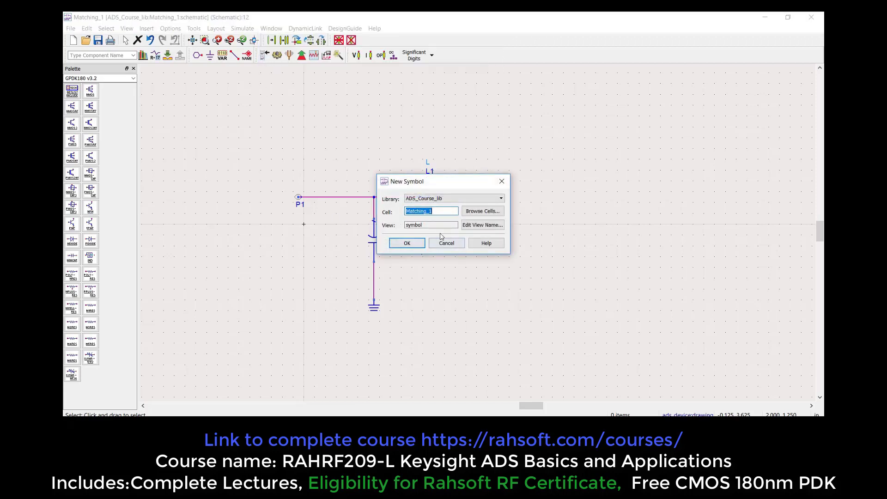
pyautogui.click(411, 245)
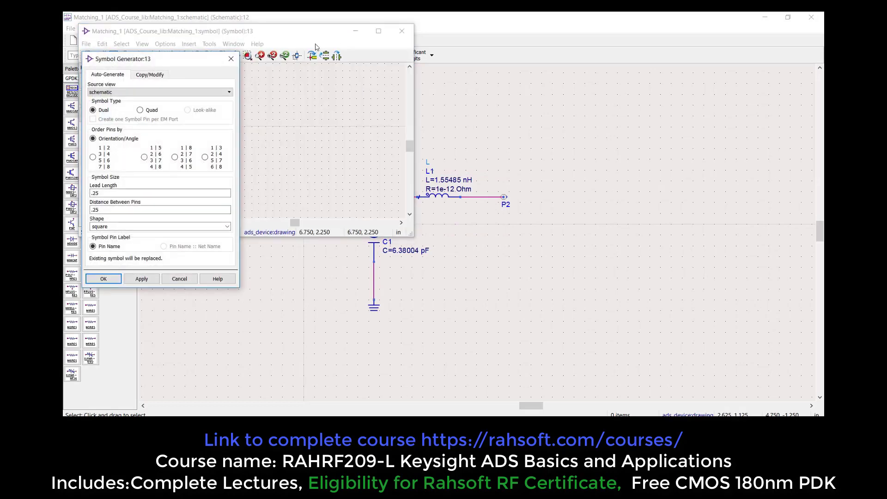
pyautogui.moveTo(331, 36); pyautogui.dragTo(339, 86)
pyautogui.moveTo(526, 56); pyautogui.dragTo(530, 74)
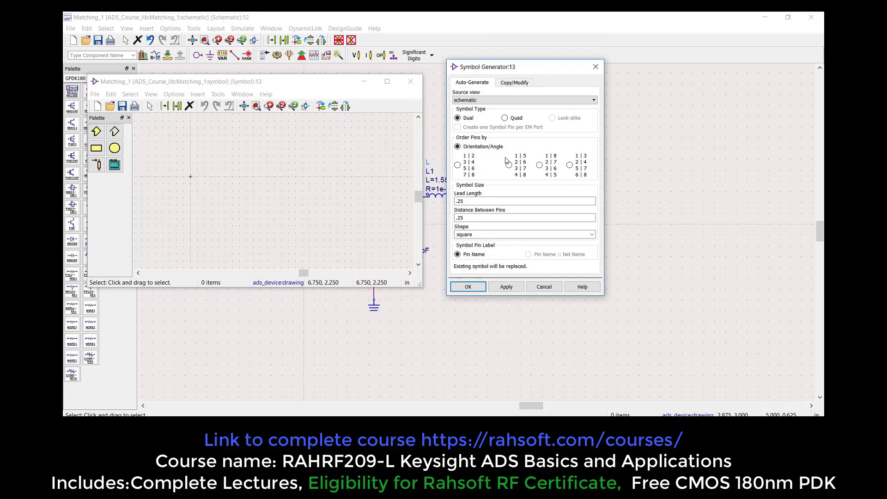
# Browse BJT, Diode, GaAs and JFET copy symbols, then use Auto-Generate and expand Shape
pyautogui.click(515, 82)
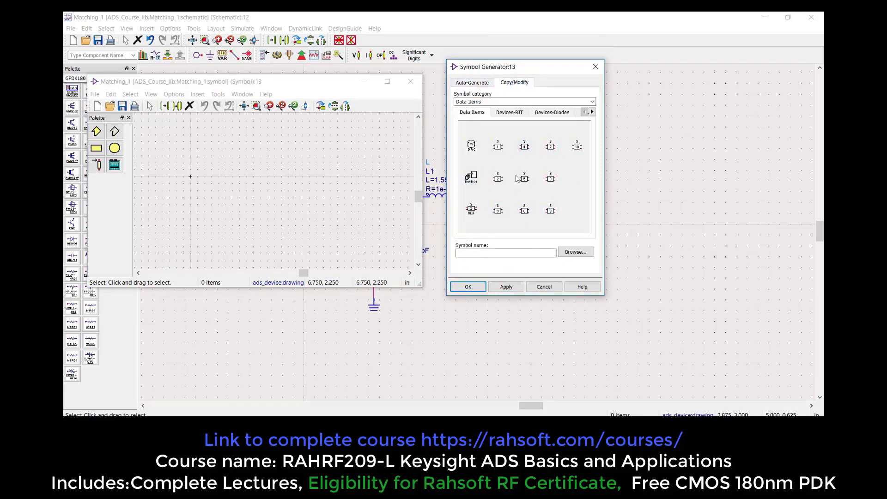
pyautogui.click(511, 114)
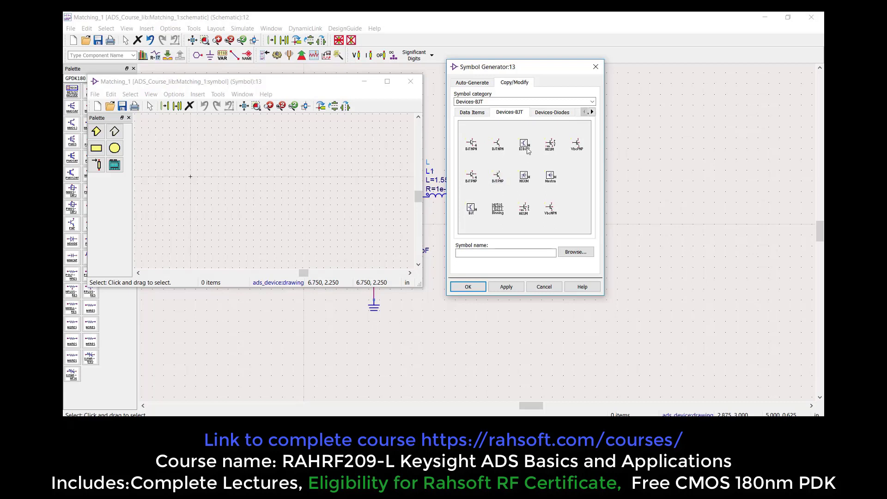
pyautogui.click(557, 115)
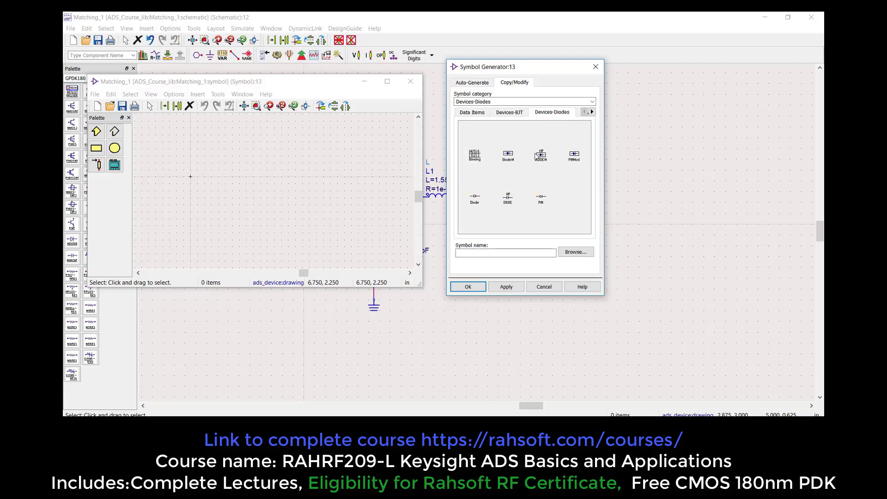
pyautogui.click(592, 111)
pyautogui.click(567, 114)
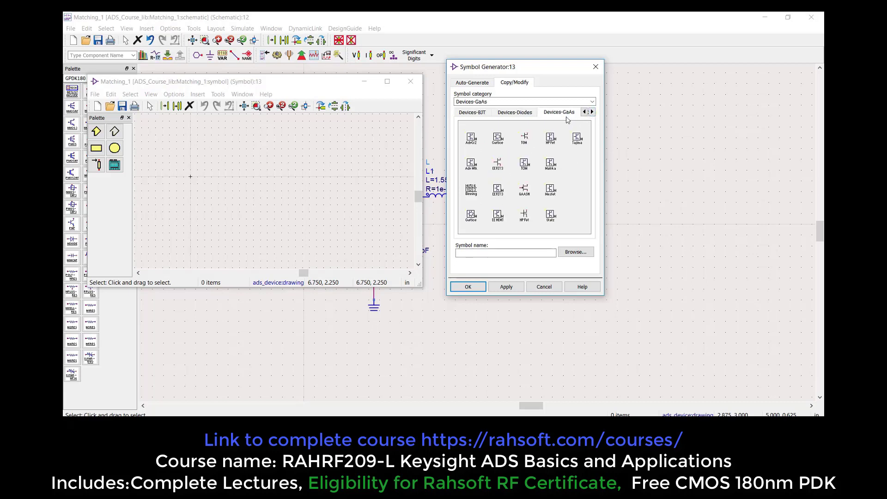
pyautogui.click(592, 111)
pyautogui.click(568, 114)
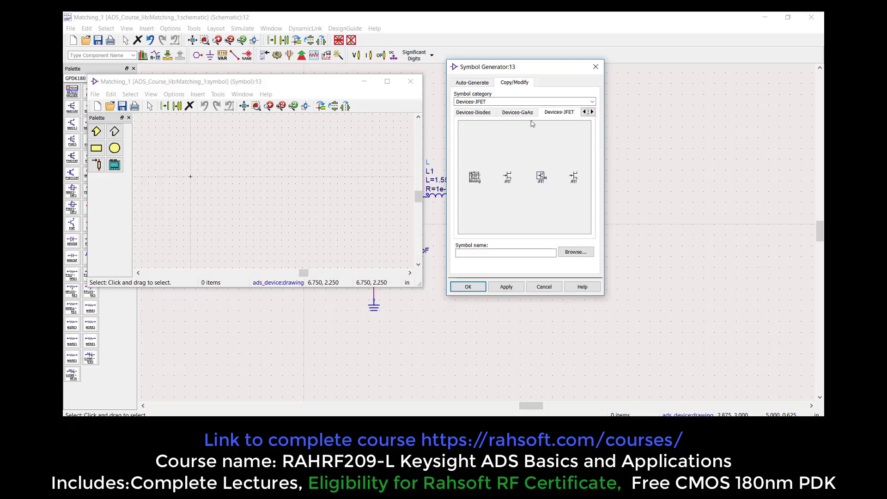
pyautogui.click(484, 114)
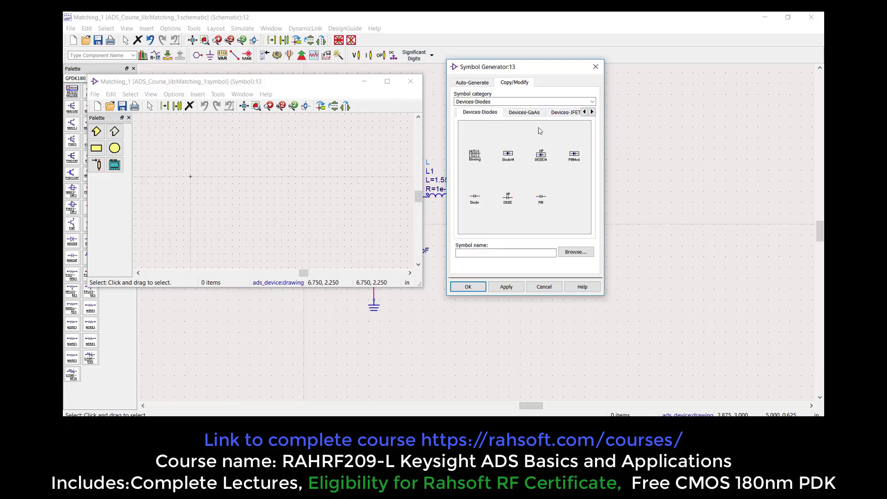
pyautogui.click(531, 115)
pyautogui.click(470, 84)
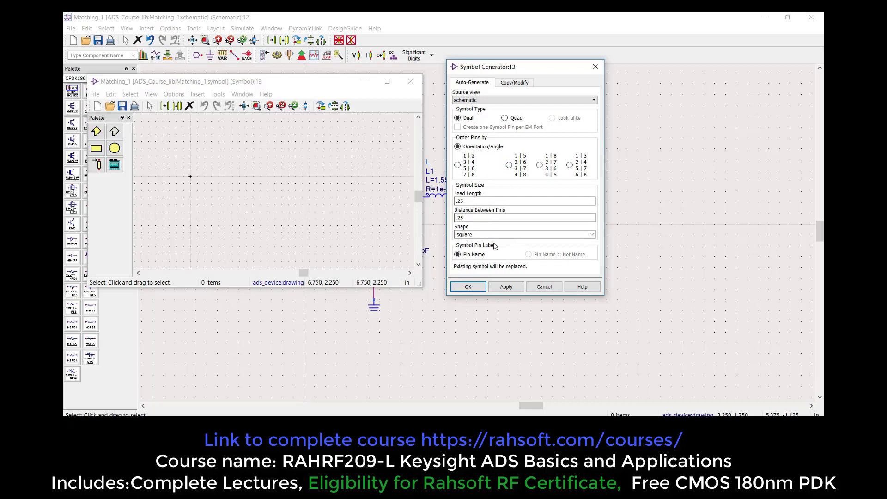
pyautogui.click(592, 235)
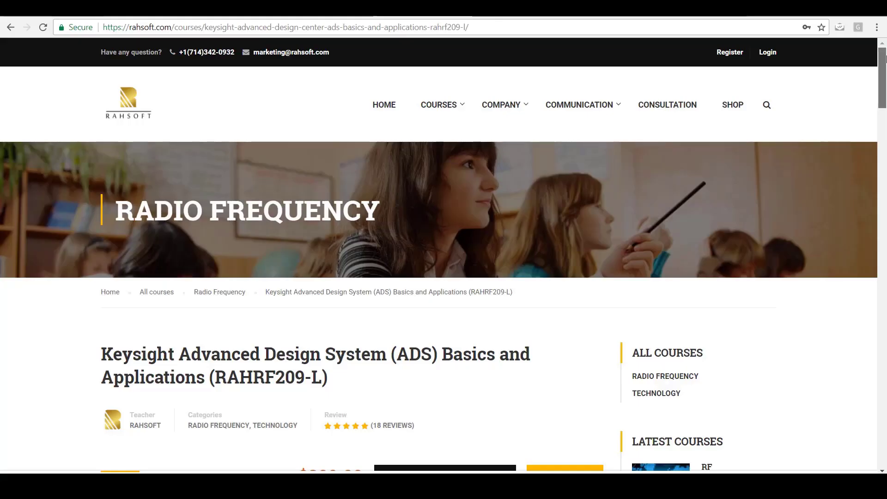
# Scroll down the RAHRF209-L ADS course page to view its curriculum
pyautogui.moveTo(886, 59); pyautogui.dragTo(885, 255)
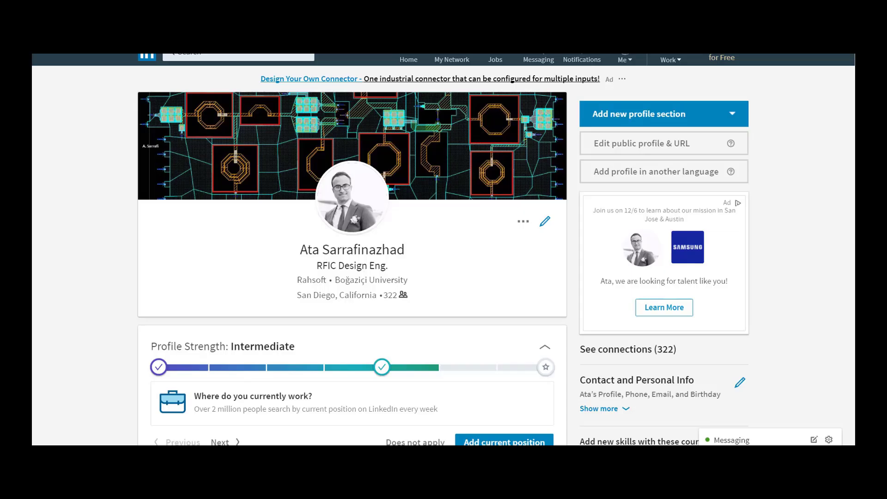
# Scroll the LinkedIn profiles from headline through Dashboard, Activity and Experience
pyautogui.scroll(-1, 444, 254)
pyautogui.scroll(1, 443, 255)
pyautogui.scroll(-1, 444, 254)
pyautogui.scroll(-1, 444, 254)
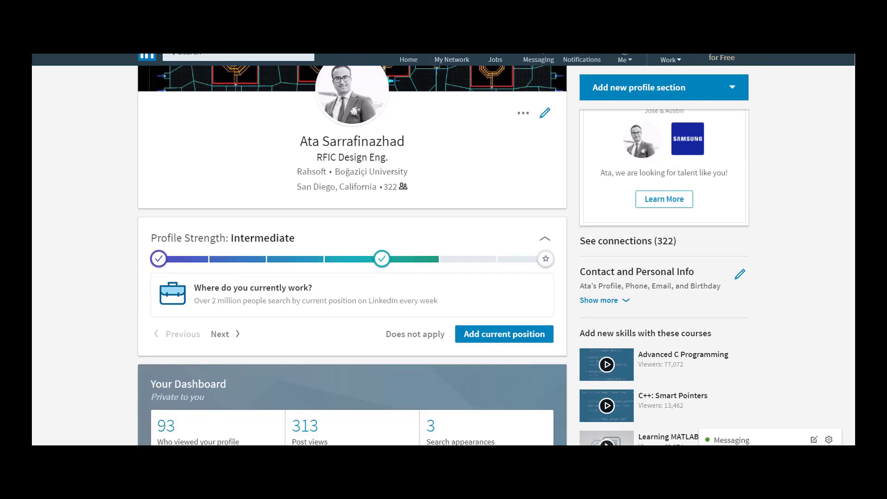
pyautogui.scroll(-1, 443, 255)
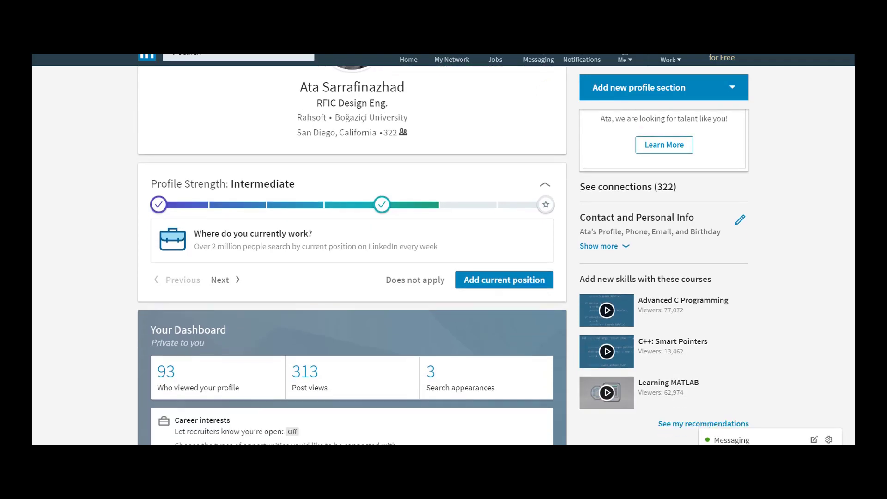
pyautogui.scroll(-5, 352, 254)
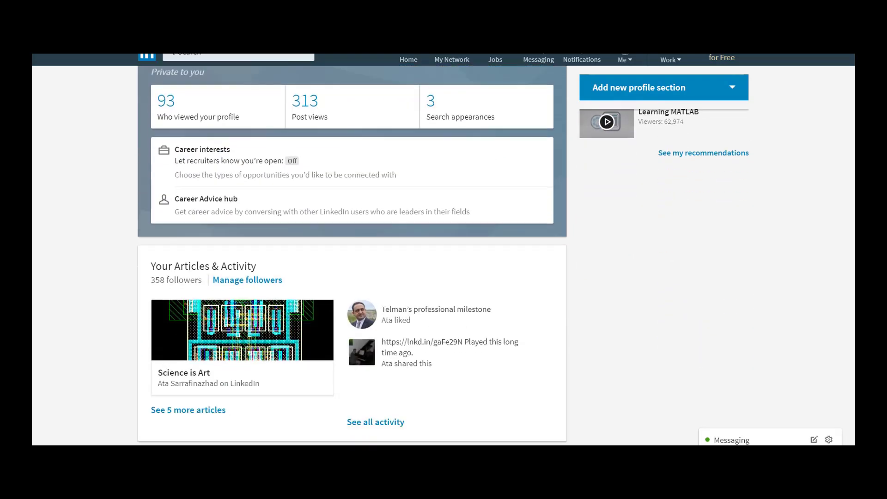
pyautogui.scroll(-2, 351, 254)
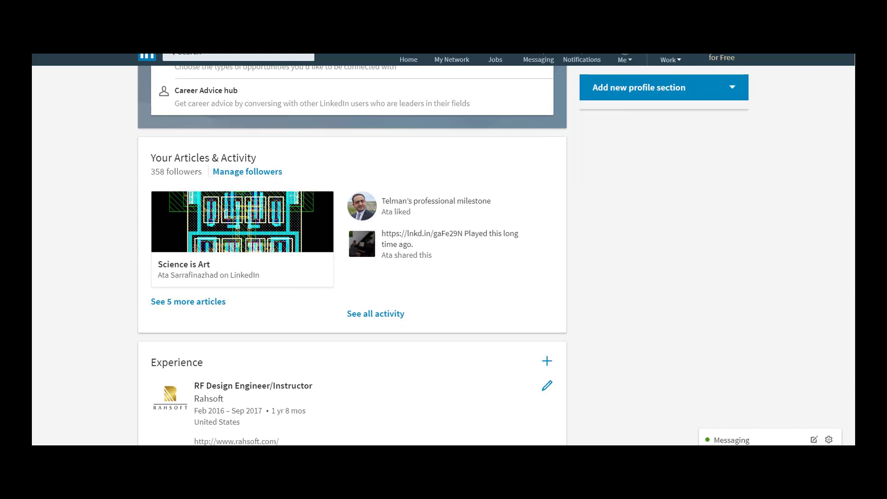
pyautogui.scroll(-1, 351, 254)
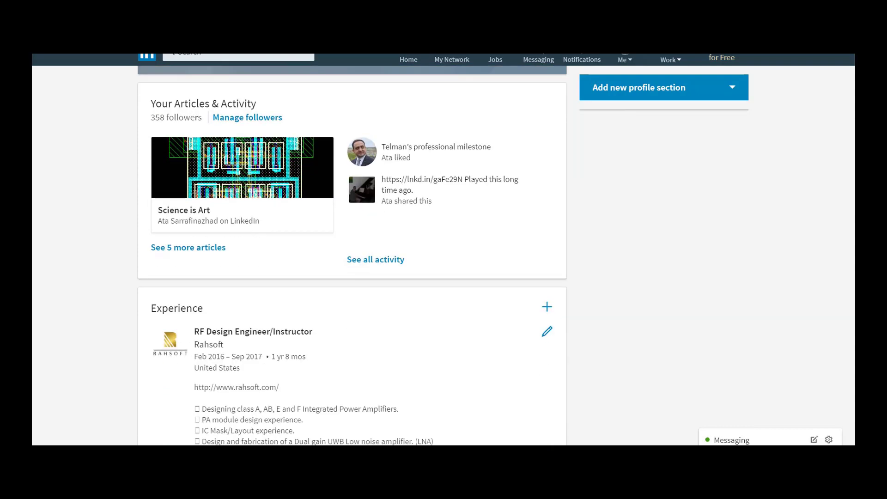
pyautogui.scroll(-1, 352, 254)
pyautogui.scroll(-2, 351, 255)
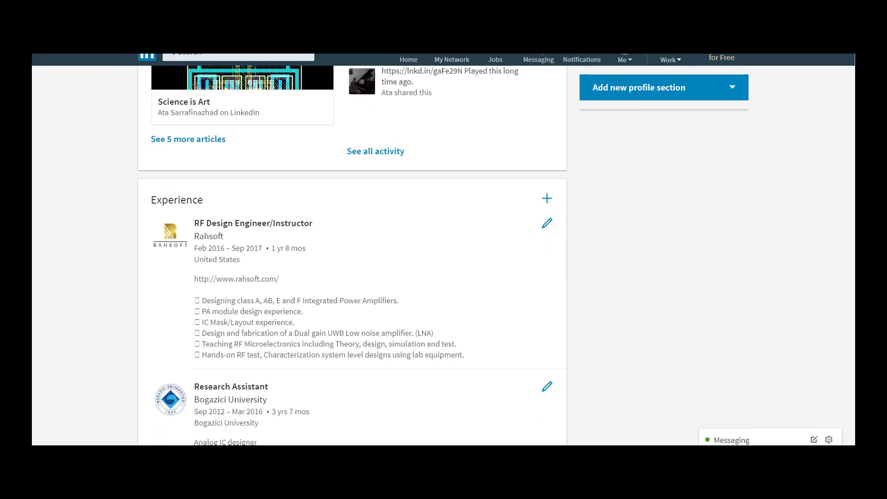
pyautogui.scroll(-1, 351, 254)
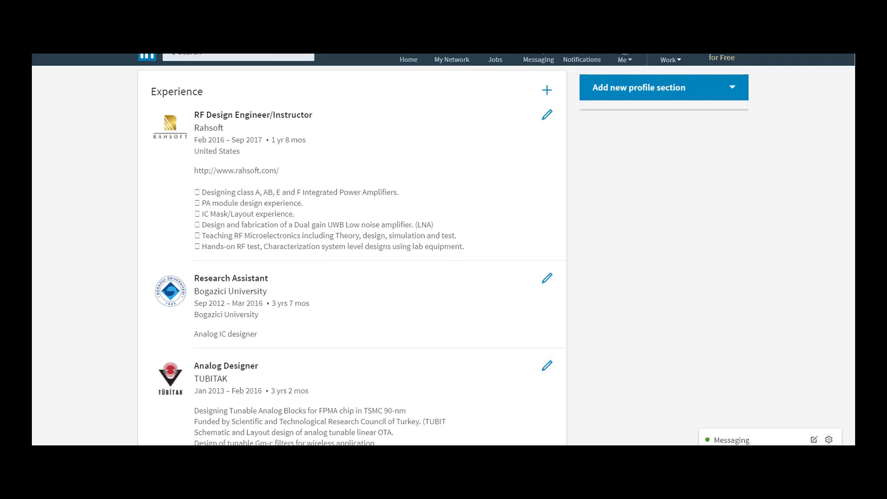
pyautogui.scroll(-4, 351, 254)
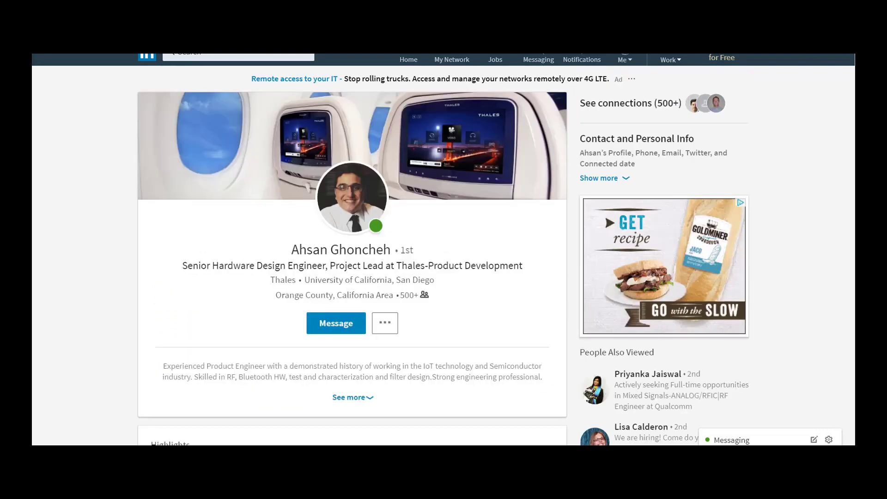
pyautogui.scroll(-4, 351, 254)
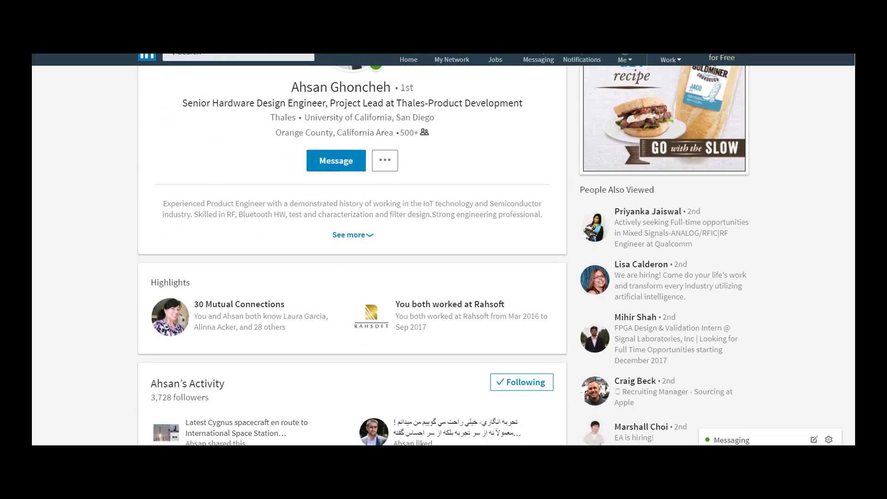
pyautogui.scroll(-3, 351, 254)
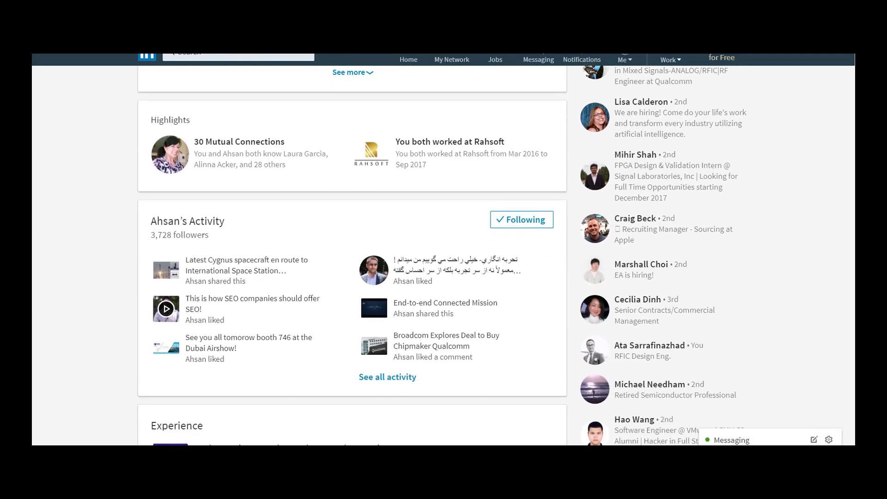
pyautogui.scroll(-2, 351, 254)
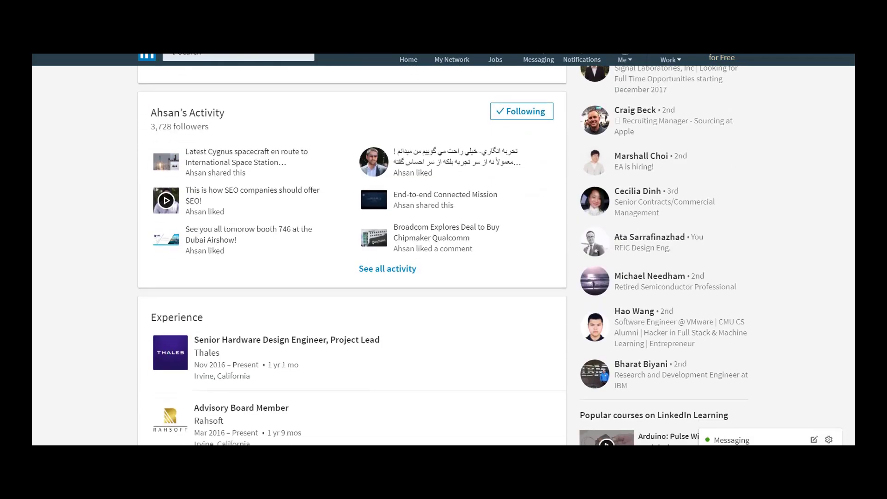
pyautogui.scroll(-2, 351, 254)
pyautogui.scroll(-2, 352, 254)
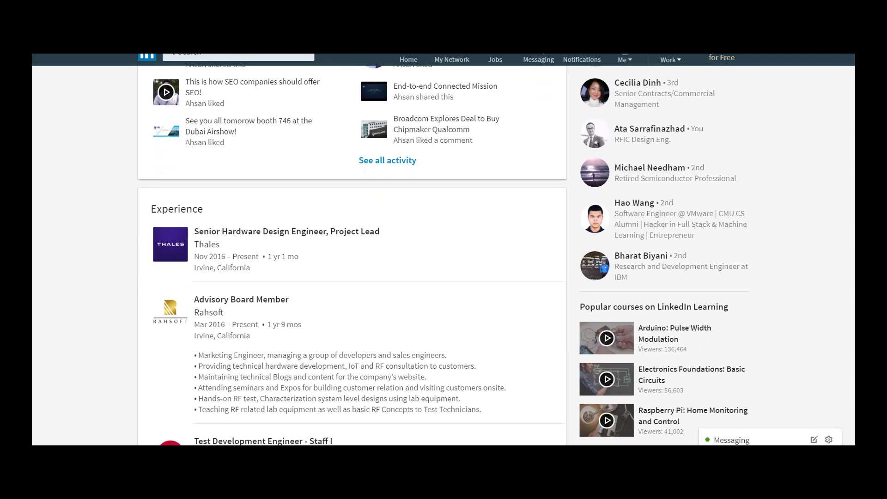
pyautogui.scroll(-2, 351, 254)
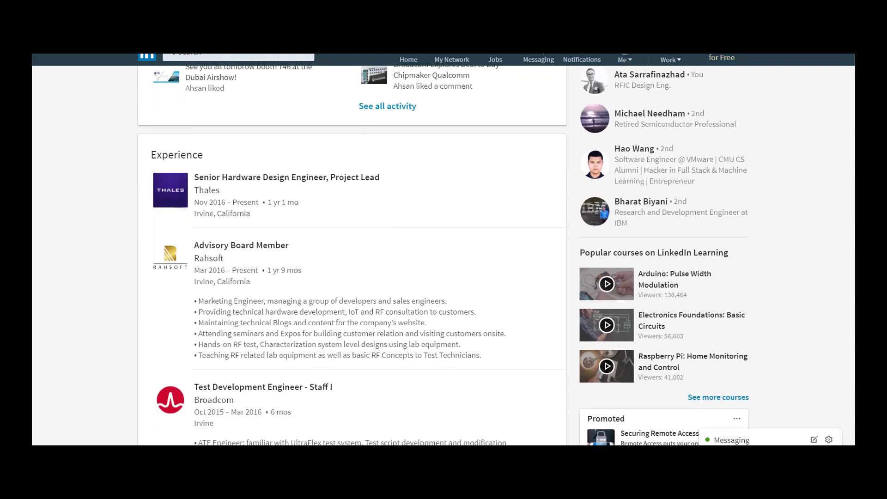
pyautogui.scroll(-2, 351, 254)
pyautogui.scroll(-2, 351, 255)
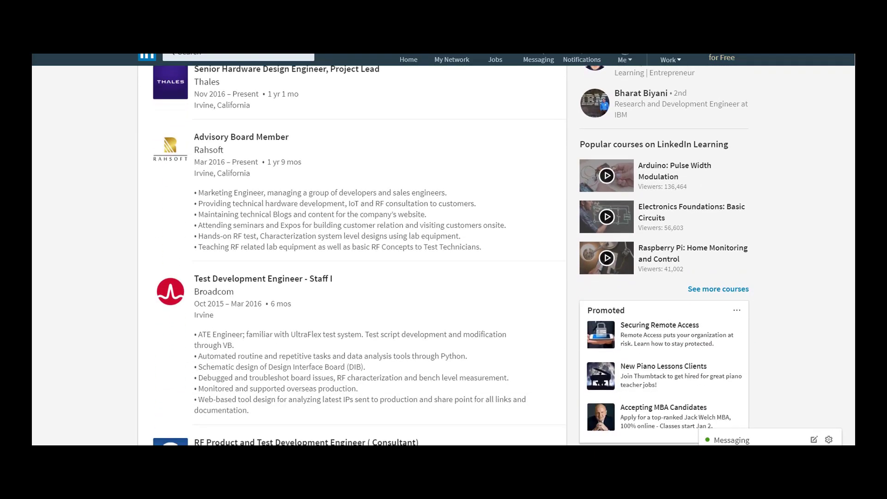
pyautogui.scroll(-2, 351, 254)
pyautogui.scroll(-4, 352, 254)
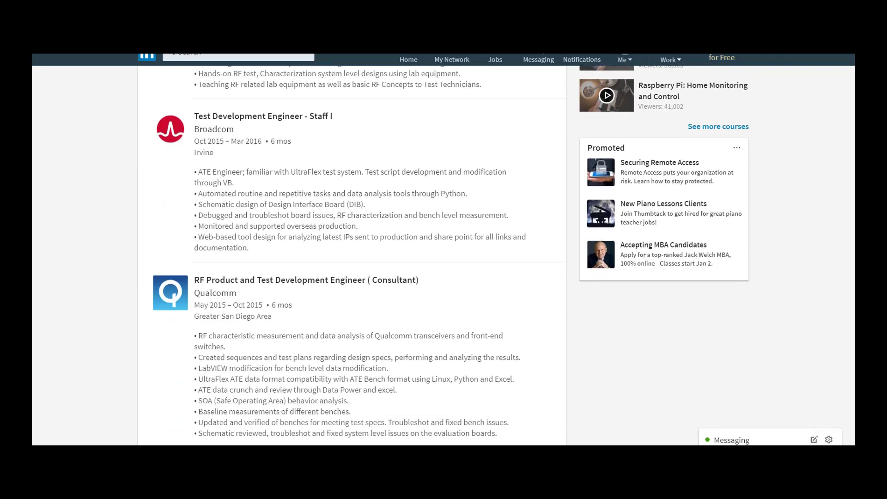
pyautogui.scroll(-2, 351, 254)
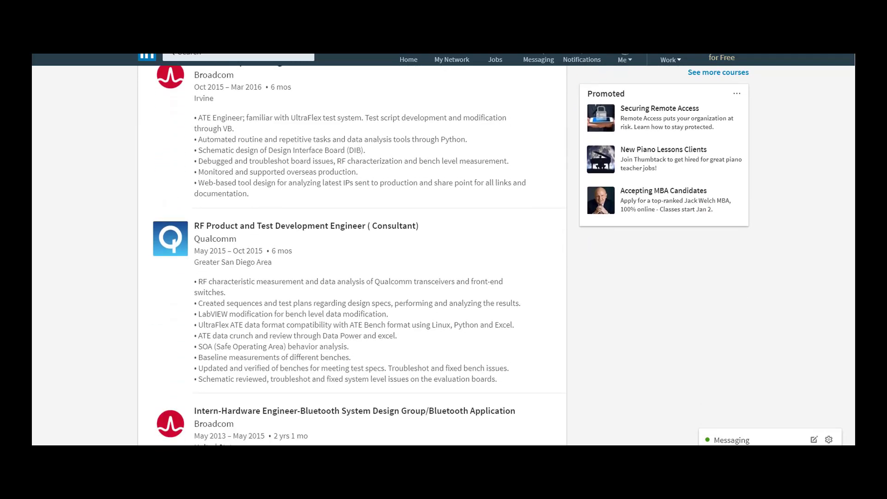
pyautogui.scroll(-2, 351, 250)
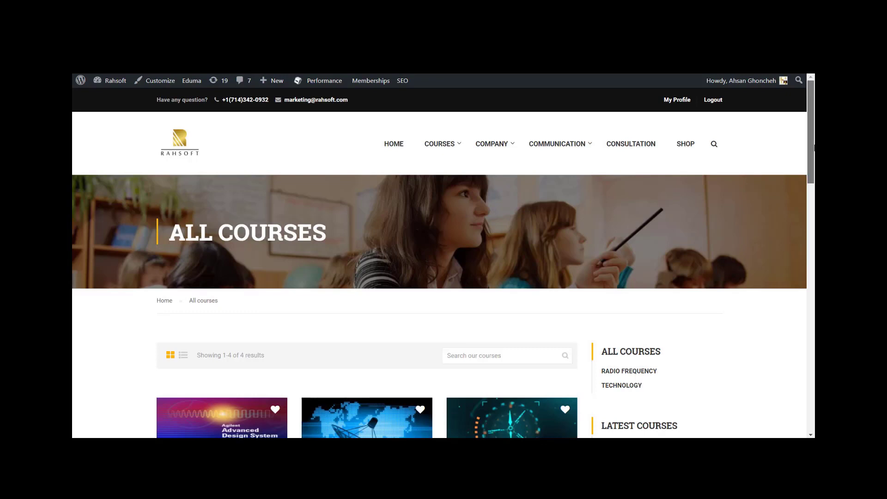
# Scroll the All Courses page down to show the course cards with prices
pyautogui.scroll(-1, 439, 305)
pyautogui.moveTo(814, 156); pyautogui.dragTo(813, 317)
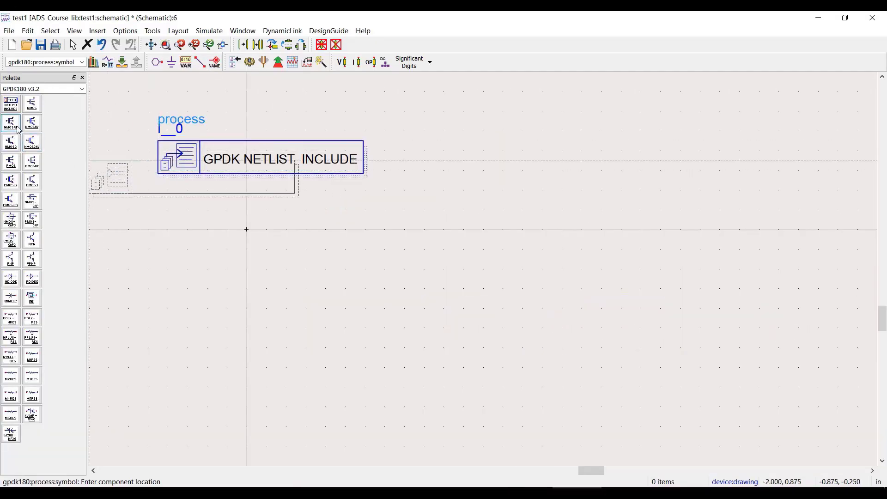
# Place an NMOSRF transistor MN1 on the schematic and dismiss the Wire Label settings
pyautogui.click(19, 130)
pyautogui.click(503, 239)
pyautogui.press('Escape')
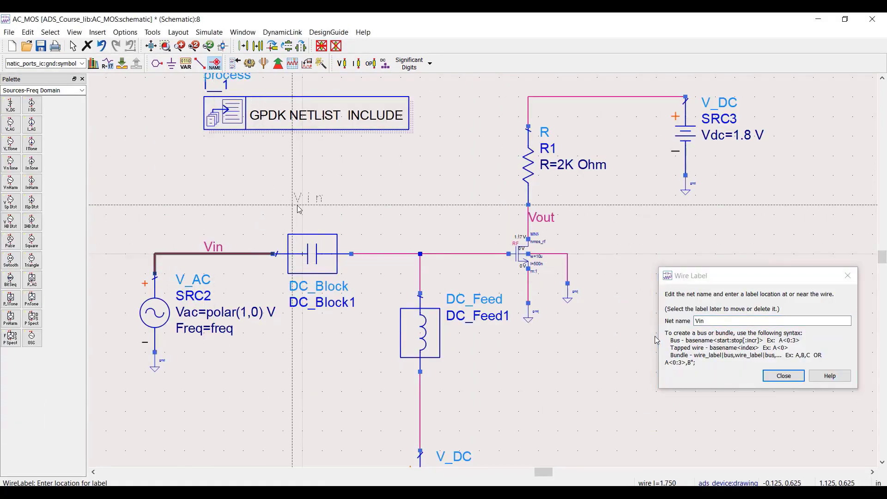
pyautogui.press('Escape')
# Add a plot of imag(Z(1,1)) and edit its vertical axis label
pyautogui.scroll(-2, 415, 160)
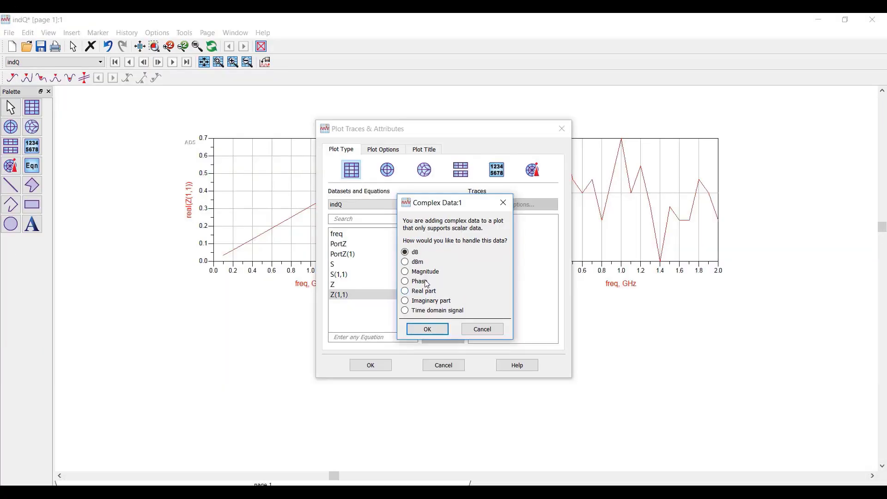
pyautogui.click(428, 329)
pyautogui.click(371, 365)
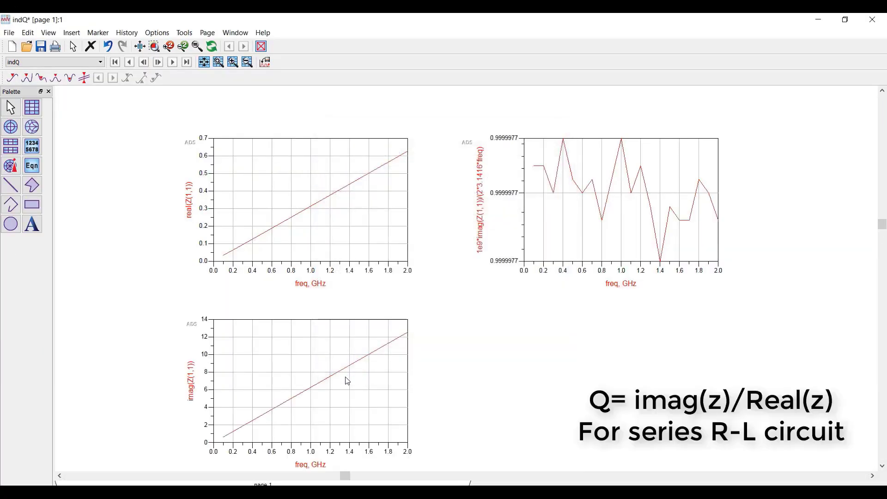
pyautogui.doubleClick(196, 383)
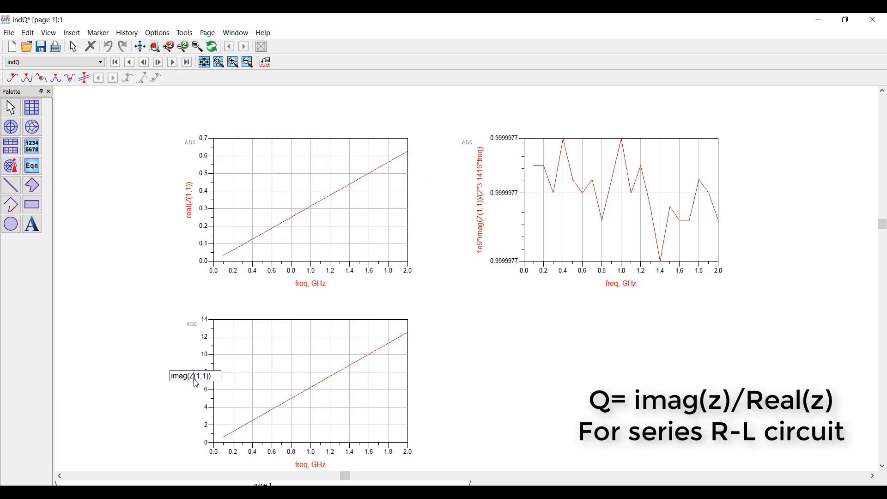
# Place a Pfc component below the harmonic balance setup and edit its Pfc1 equation
pyautogui.click(11, 280)
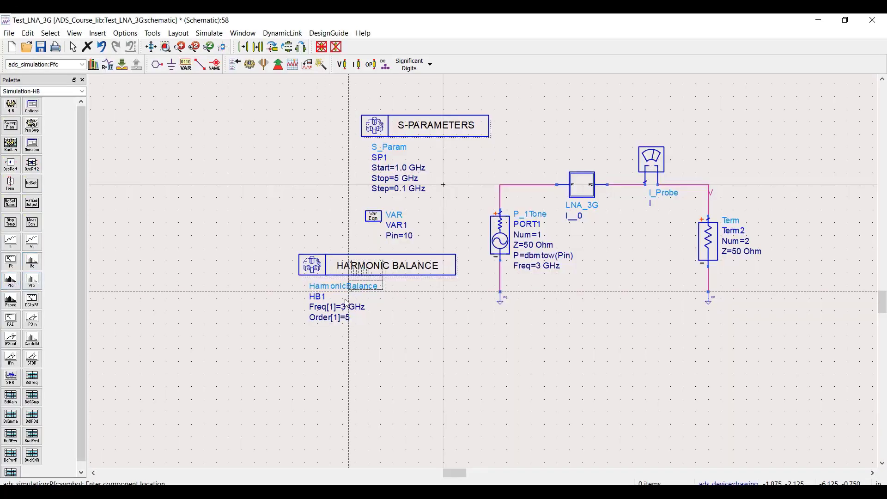
pyautogui.click(301, 381)
pyautogui.press('Escape')
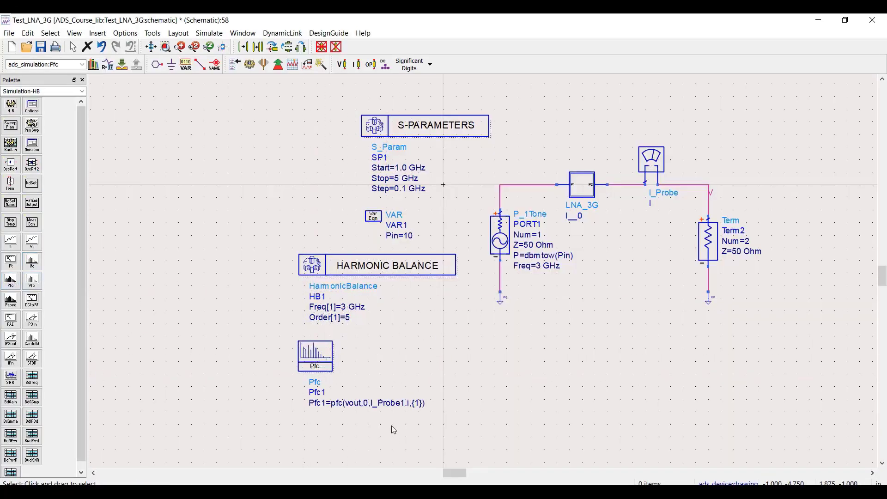
pyautogui.scroll(1, 348, 404)
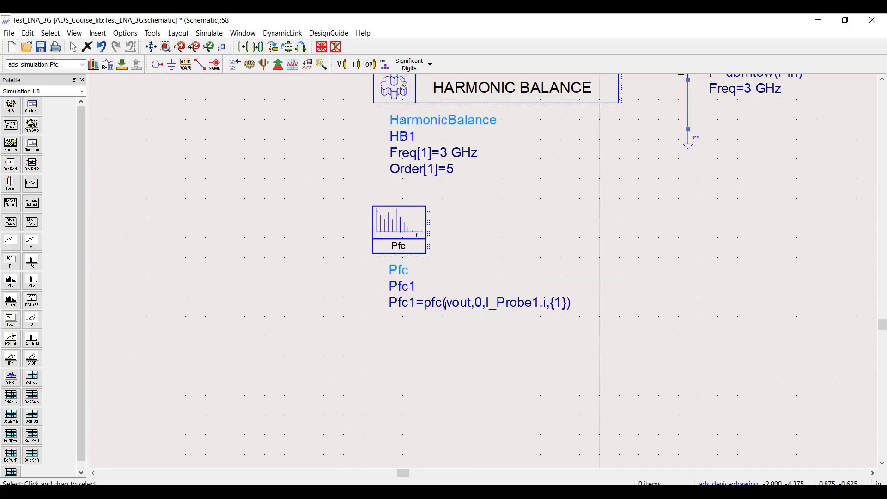
pyautogui.doubleClick(427, 303)
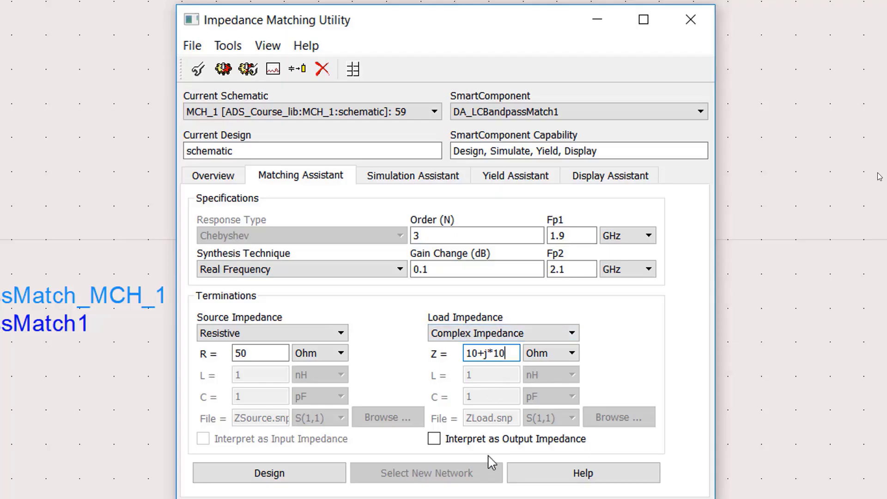